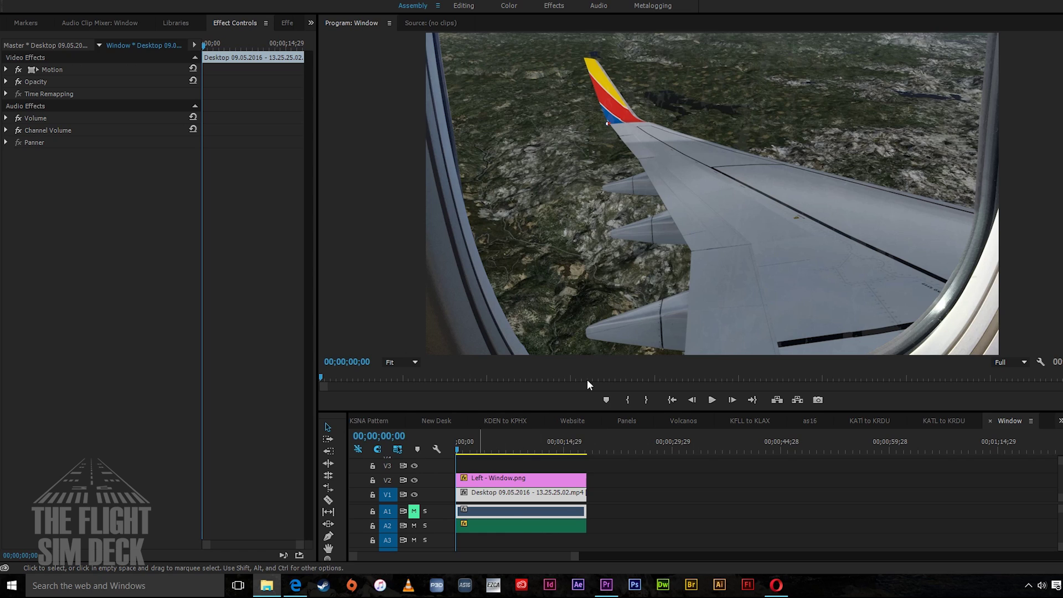
Resize and reposition the Left - Window.png overlay in the preview so the window frame surrounds the wing footage.
left_click(503, 480)
left_click(441, 287)
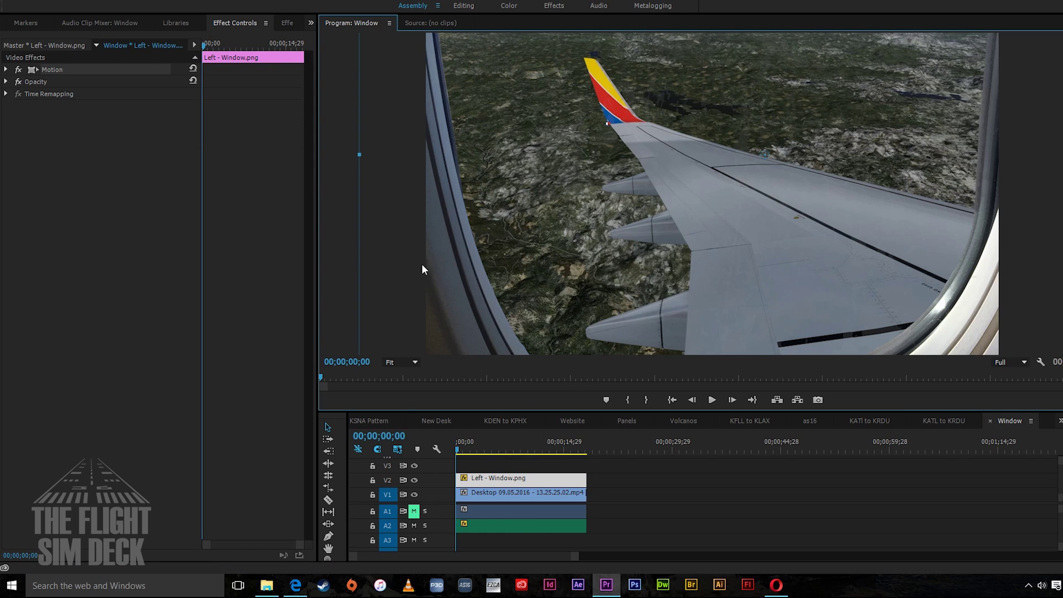
left_click_drag(360, 157, 385, 154)
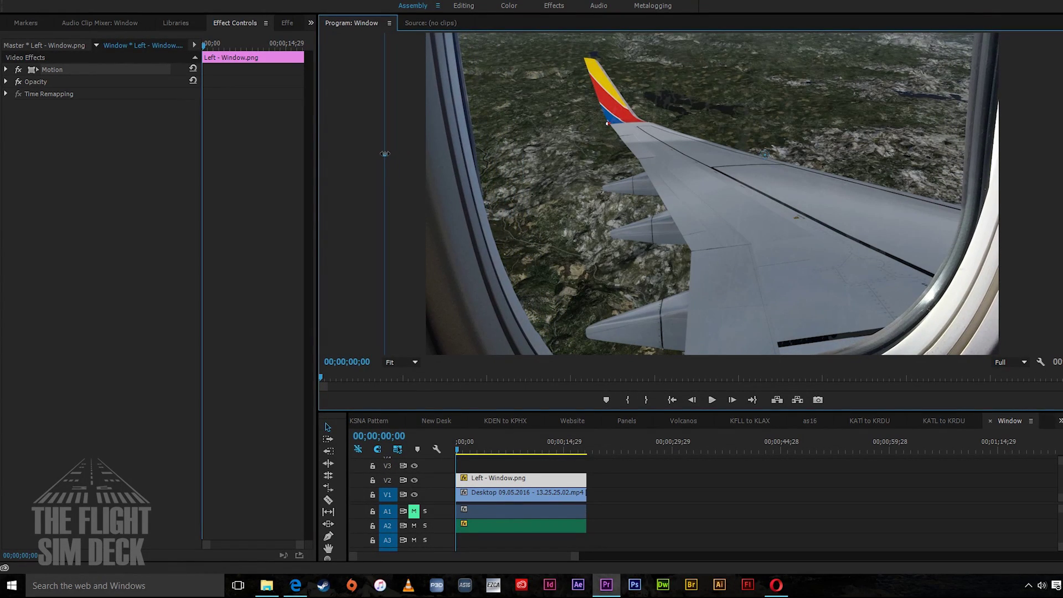
left_click_drag(450, 191, 426, 187)
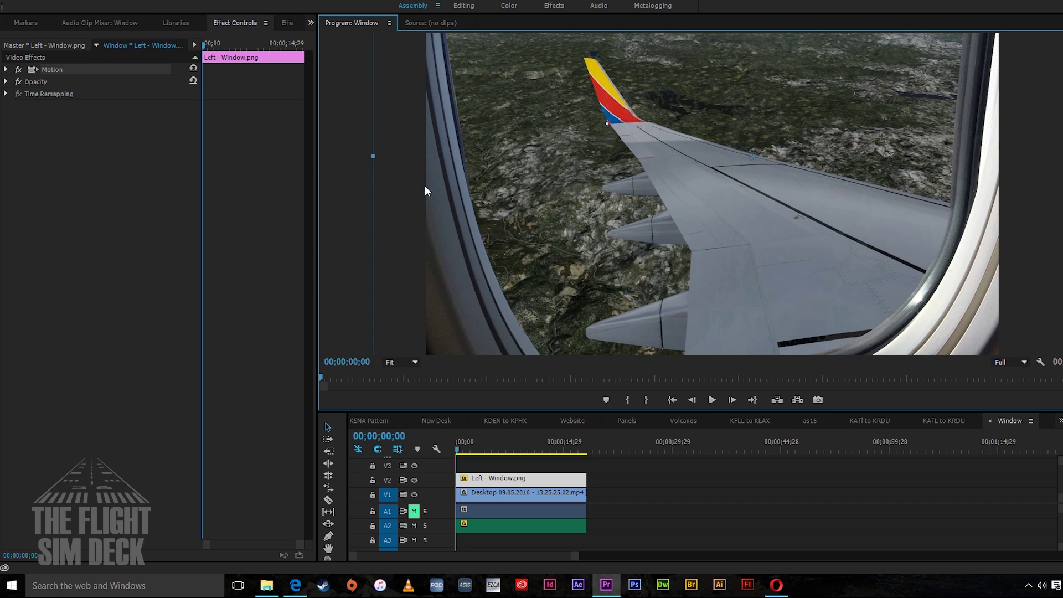
left_click_drag(377, 156, 361, 156)
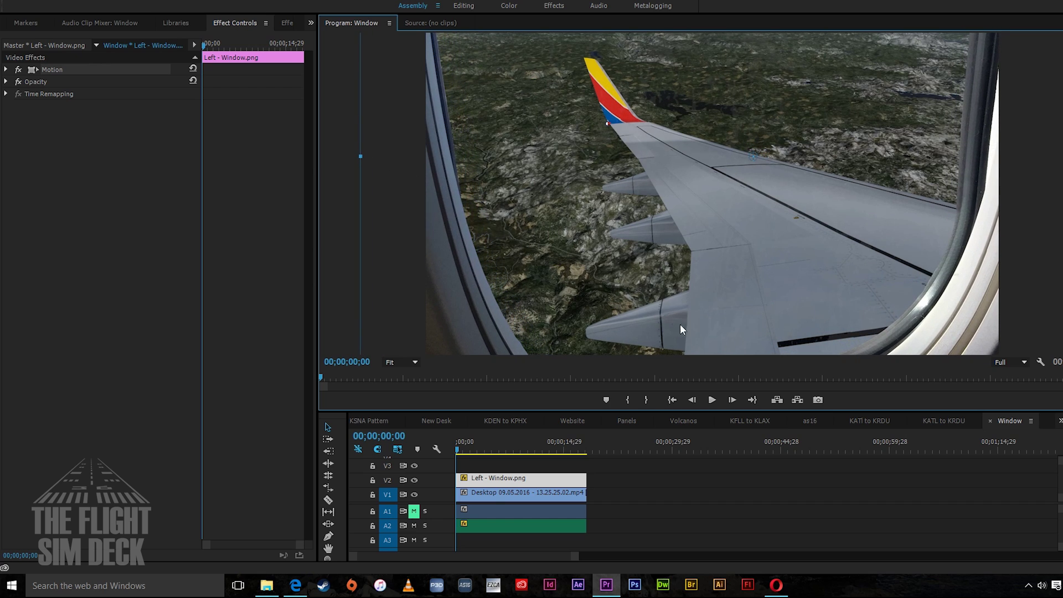
left_click_drag(978, 314, 987, 316)
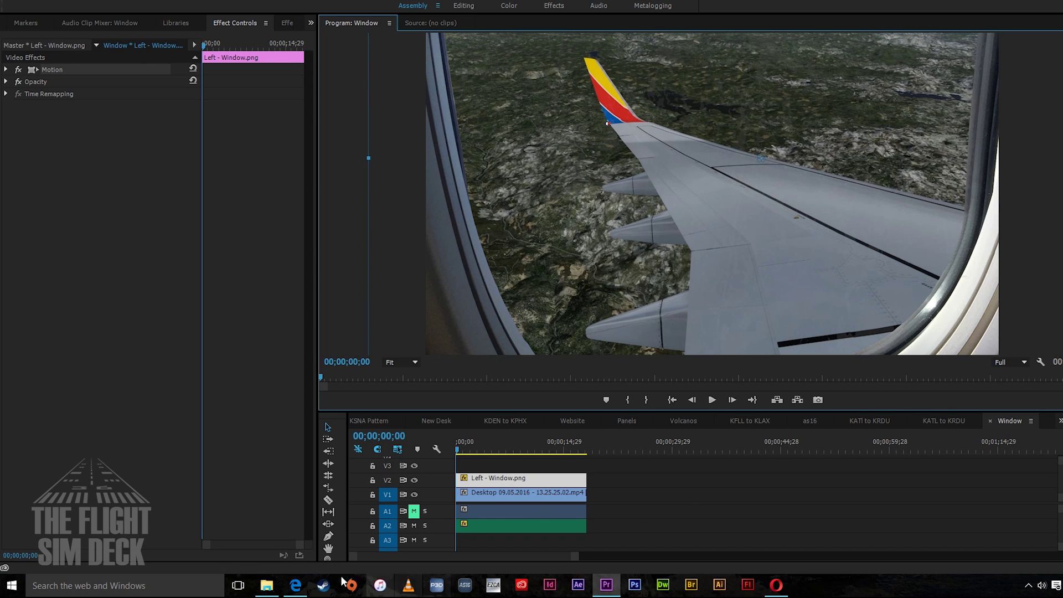
Switch to the Edge browser, visit The Flight Sim Deck home page, and look through its Downloads page.
left_click(294, 590)
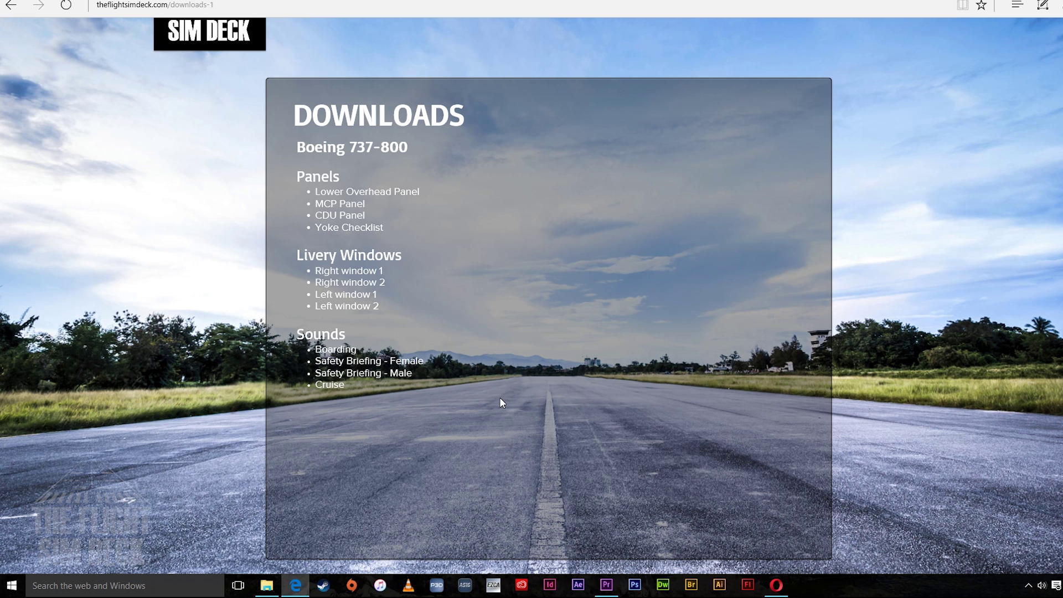
scroll(440, 282, "up", 2)
left_click(387, 50)
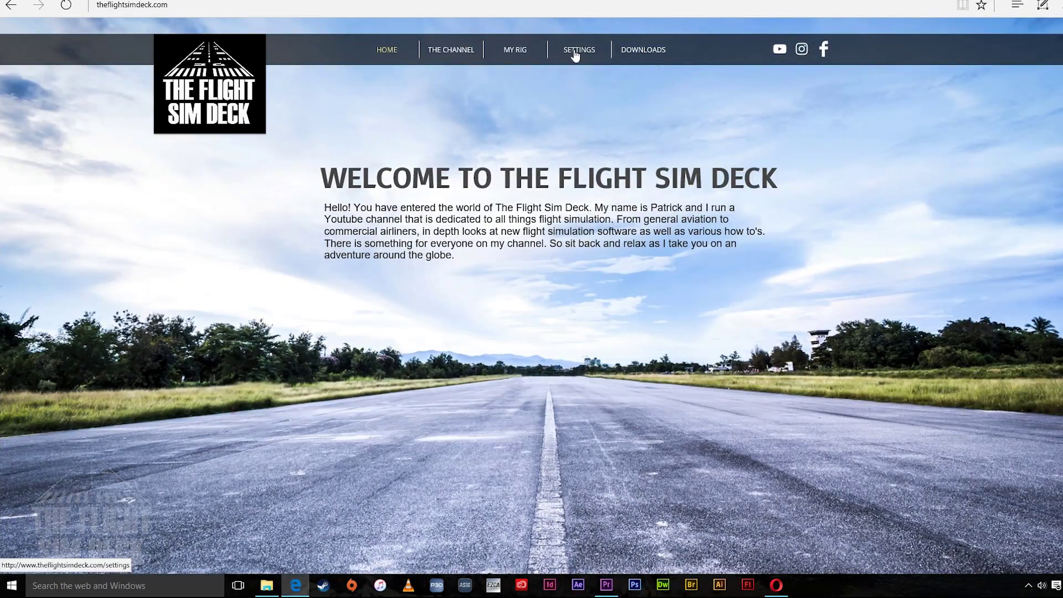
left_click(657, 52)
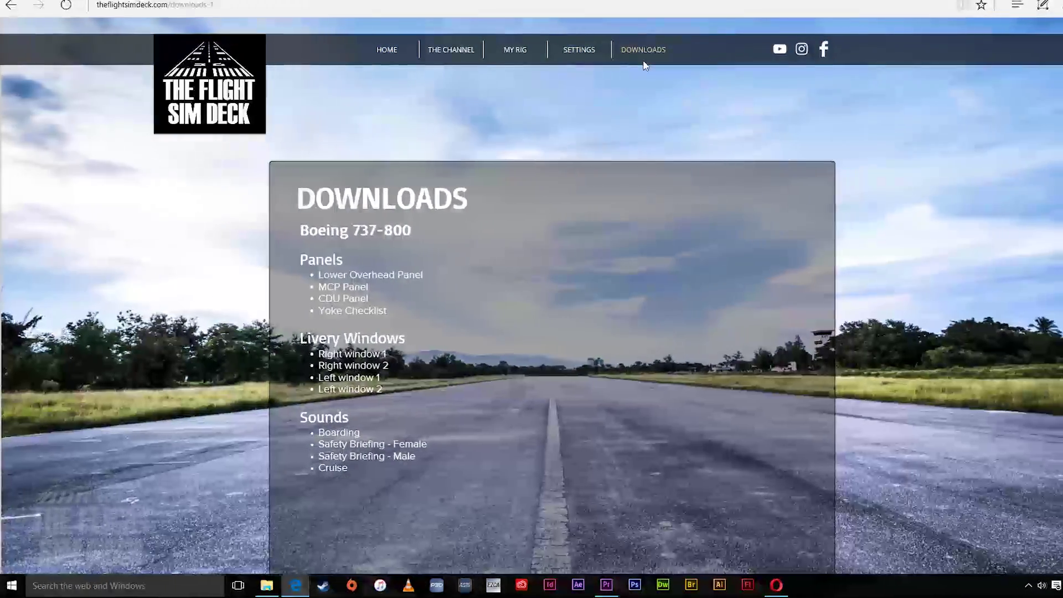
scroll(483, 173, "down", 2)
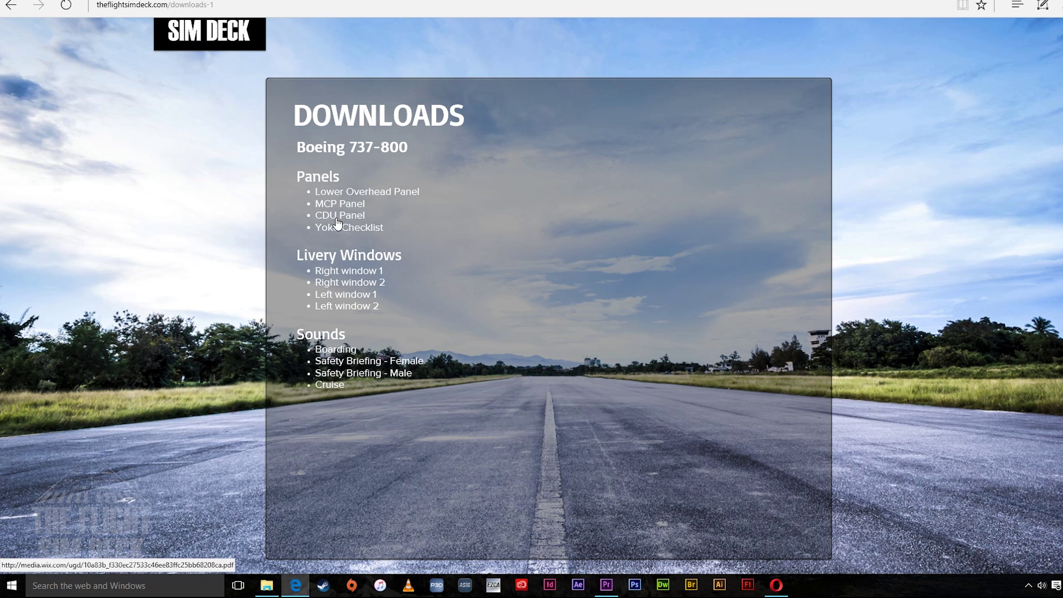
scroll(329, 192, "down", 2)
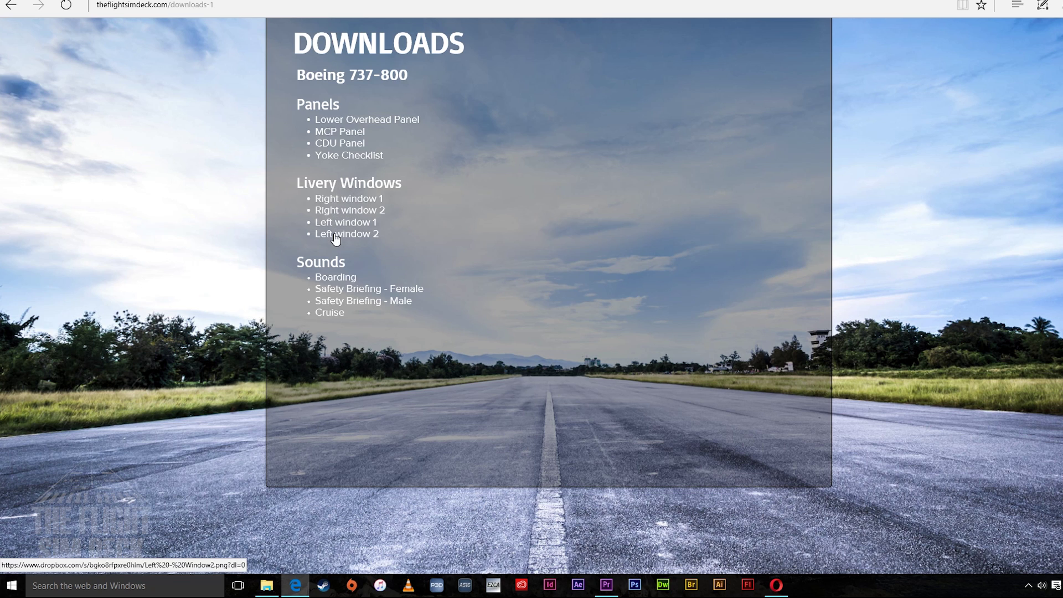
Open the Right window 2 livery file on Dropbox and view its download options.
left_click(345, 209)
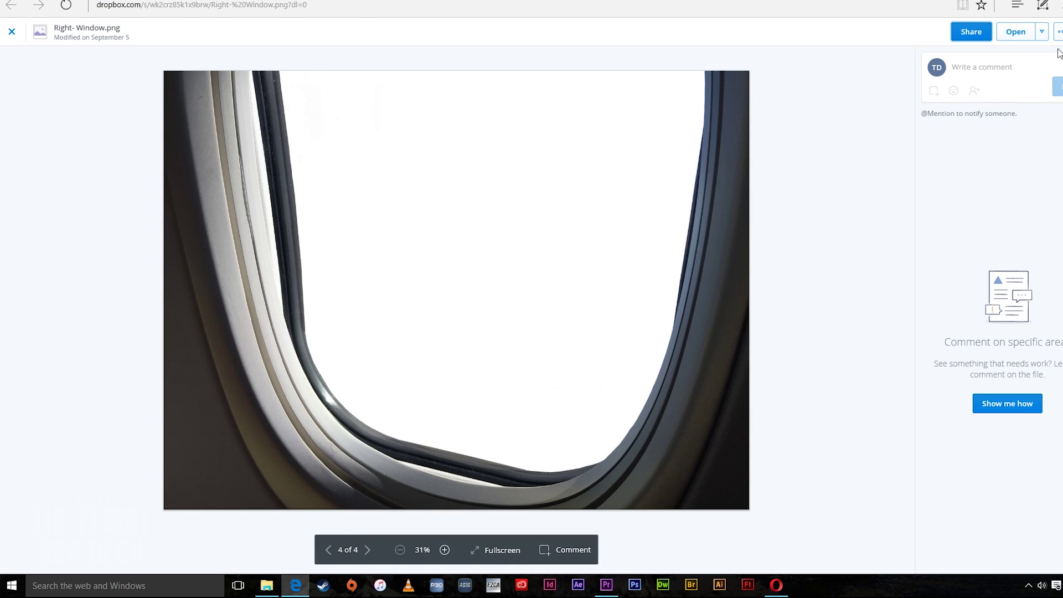
left_click(1060, 32)
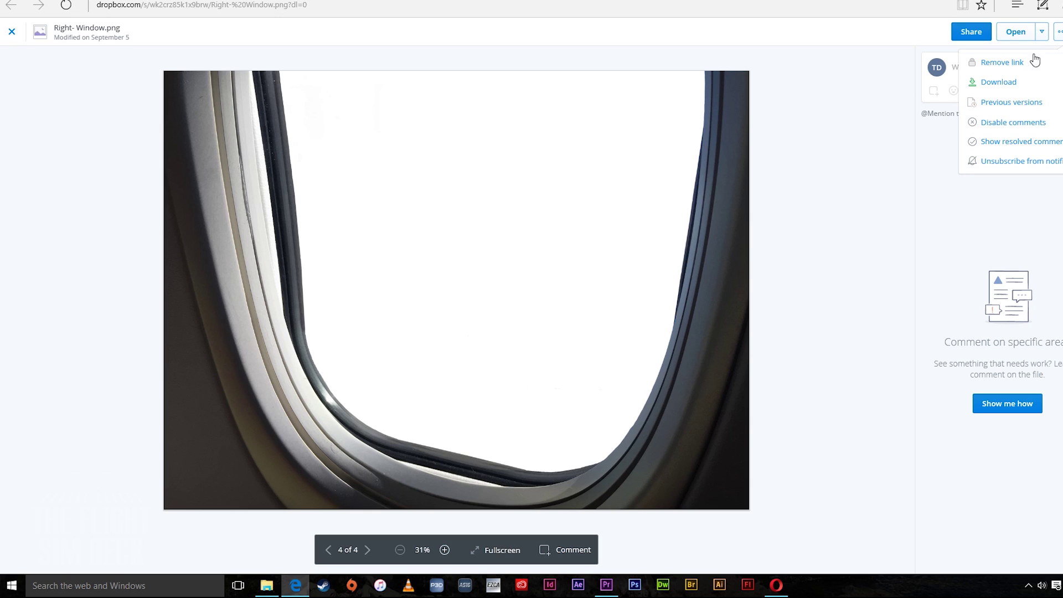
left_click(856, 286)
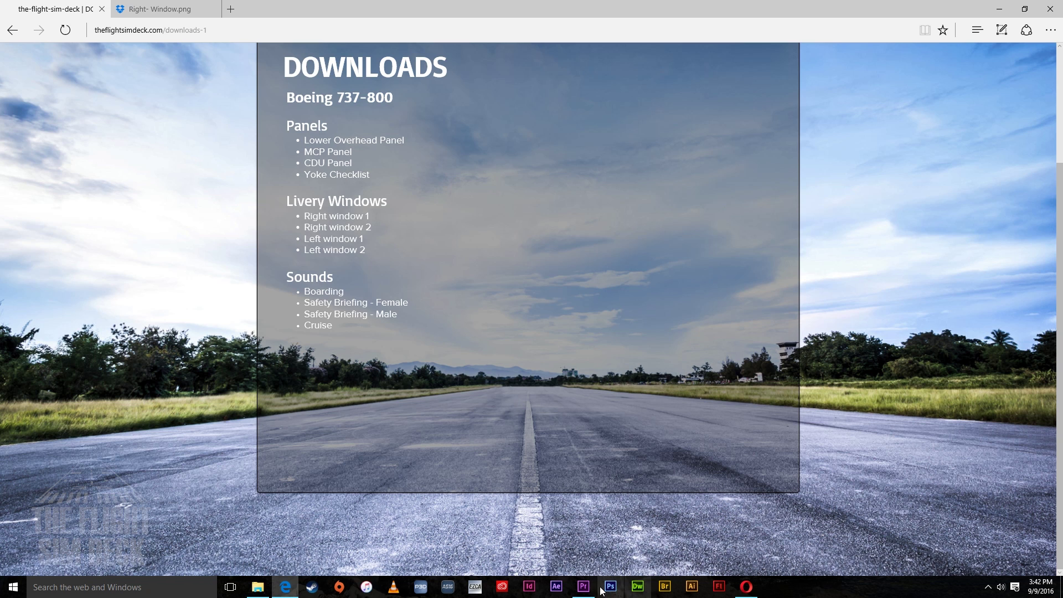
Switch to Premiere Pro, preview the wing footage up to 00;00;02;18, and select the Cruise.mp3 audio clip.
left_click(583, 586)
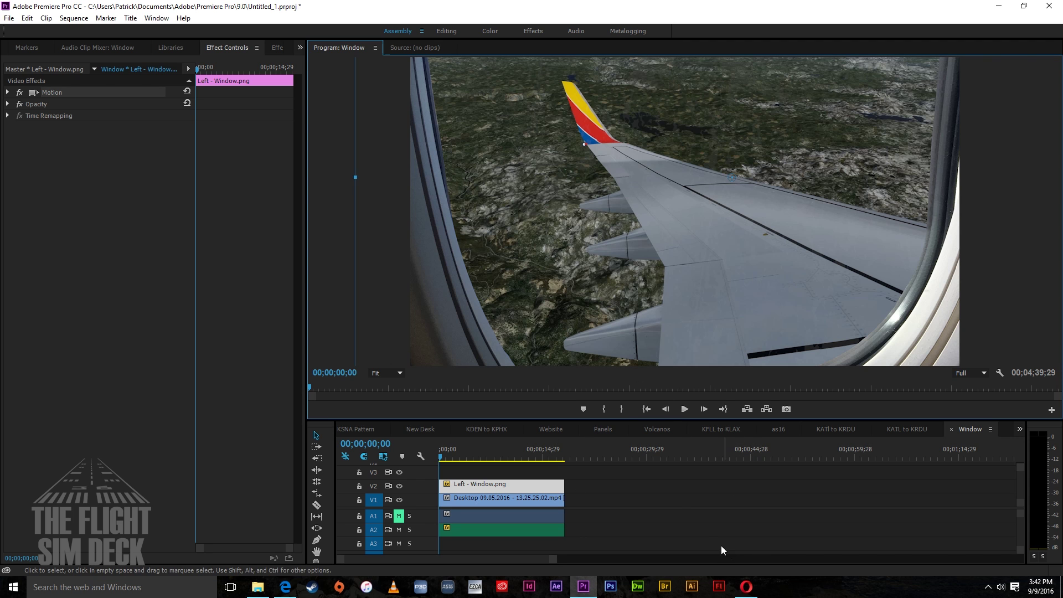
left_click(540, 504)
left_click(446, 458)
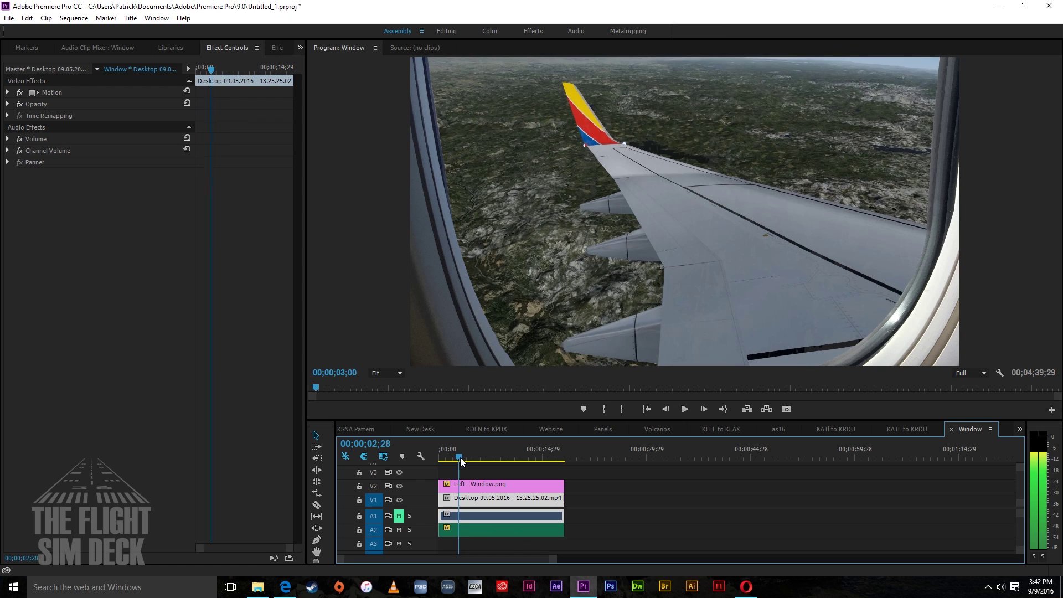
key("space")
left_click(534, 532)
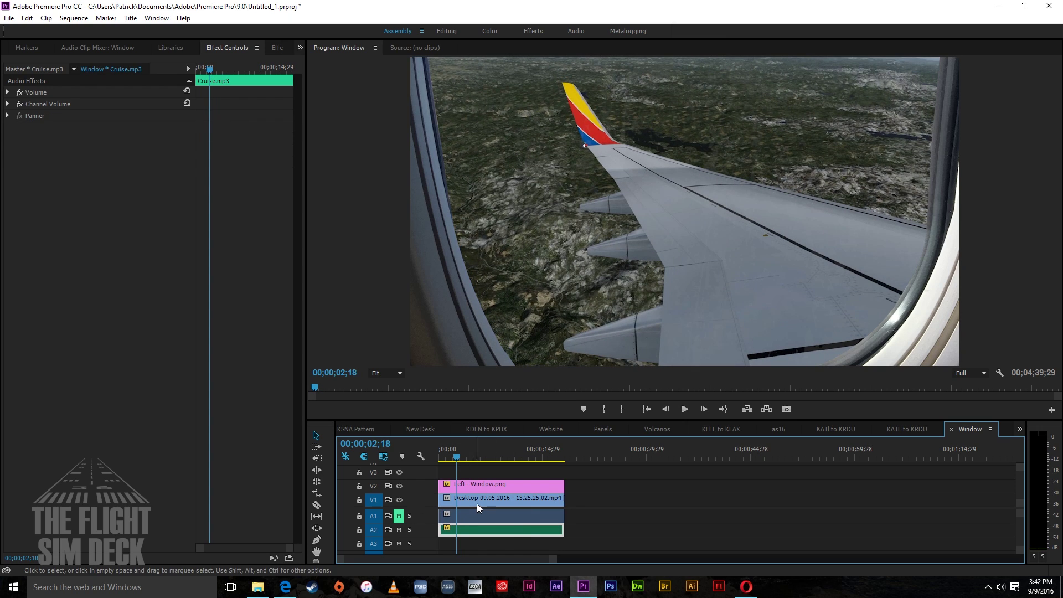
Rescale the Left - Window.png overlay and shift it until the window frame fits around the wing.
left_click(477, 486)
left_click(419, 286)
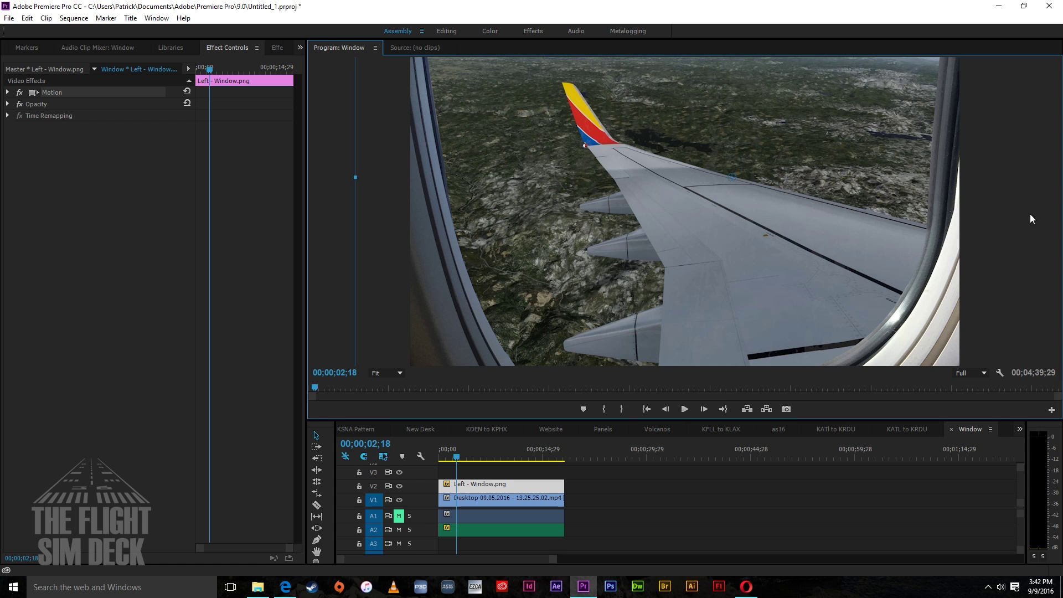
left_click_drag(363, 178, 373, 208)
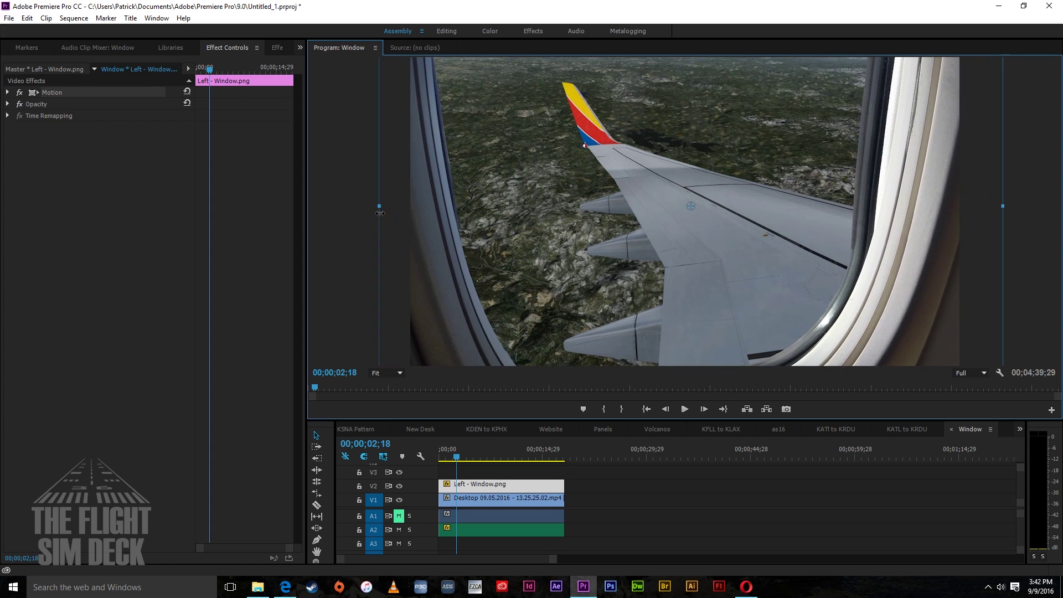
left_click_drag(430, 271, 429, 226)
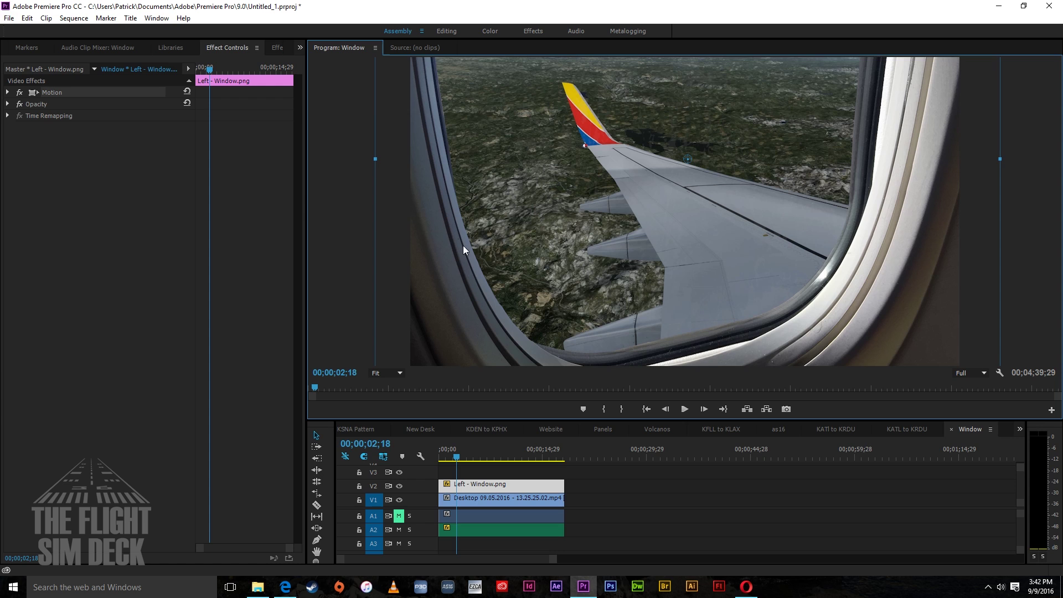
left_click_drag(377, 158, 336, 209)
mouse_move(603, 241)
left_mouse_down()
mouse_move(622, 209)
mouse_move(598, 224)
left_mouse_up()
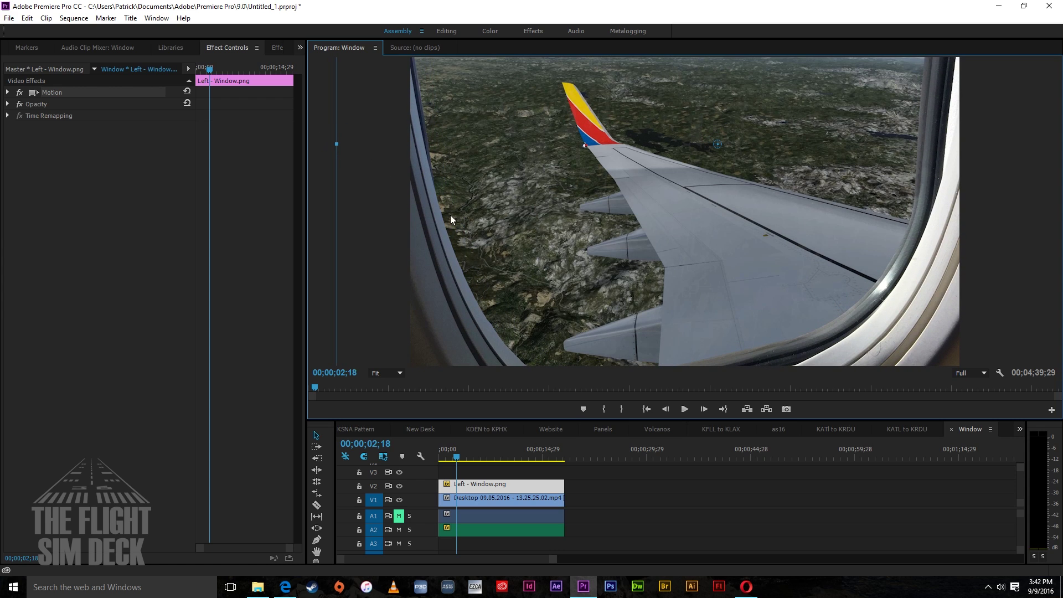
left_click_drag(464, 223, 464, 248)
Clear the clip selection, then reselect the Left - Window.png overlay for adjustment in the preview.
left_click(513, 345)
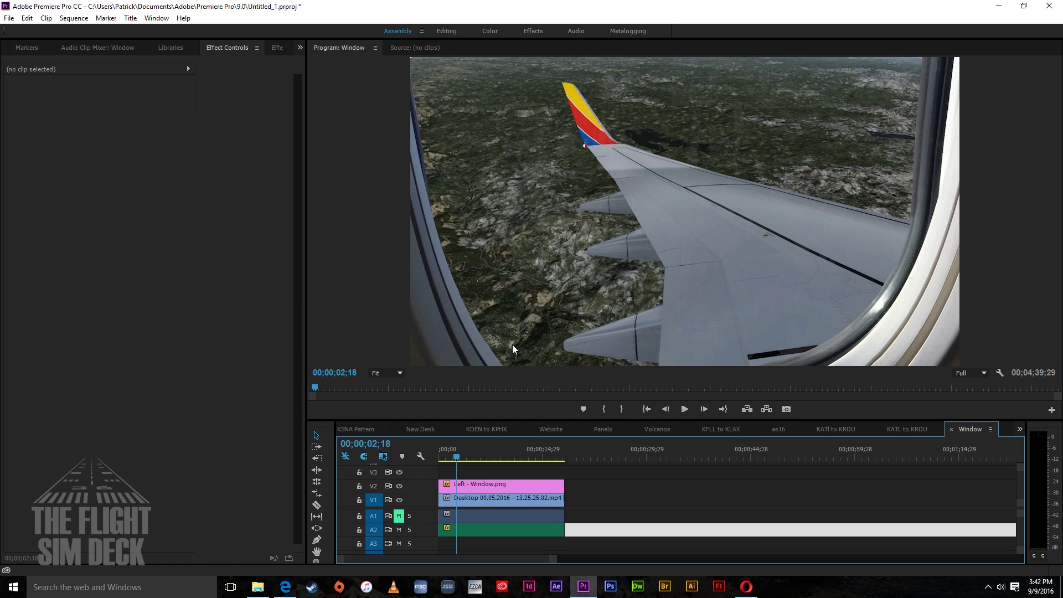
left_click(660, 496)
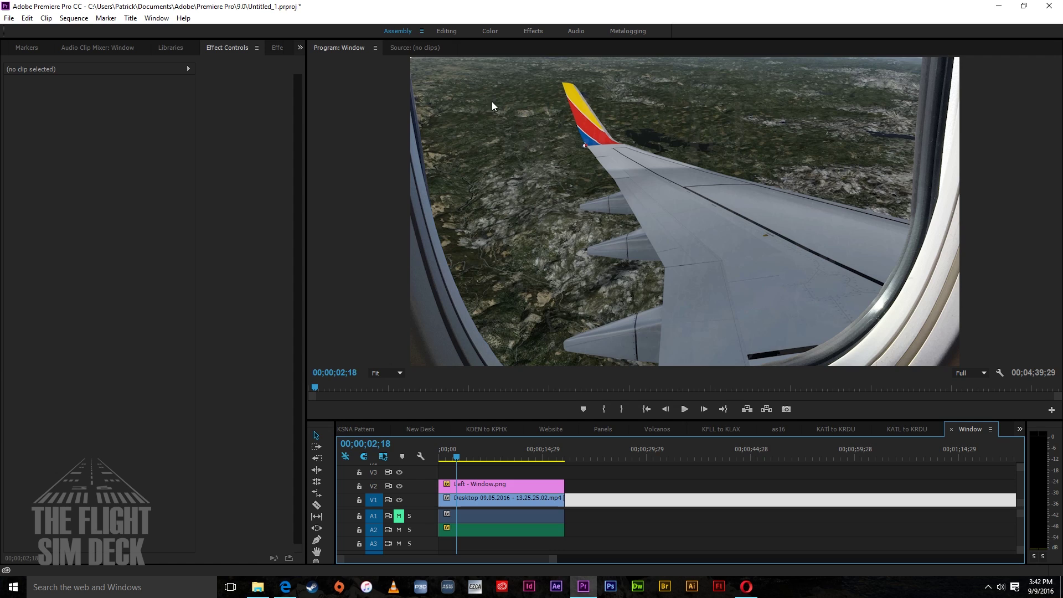
left_click(497, 135)
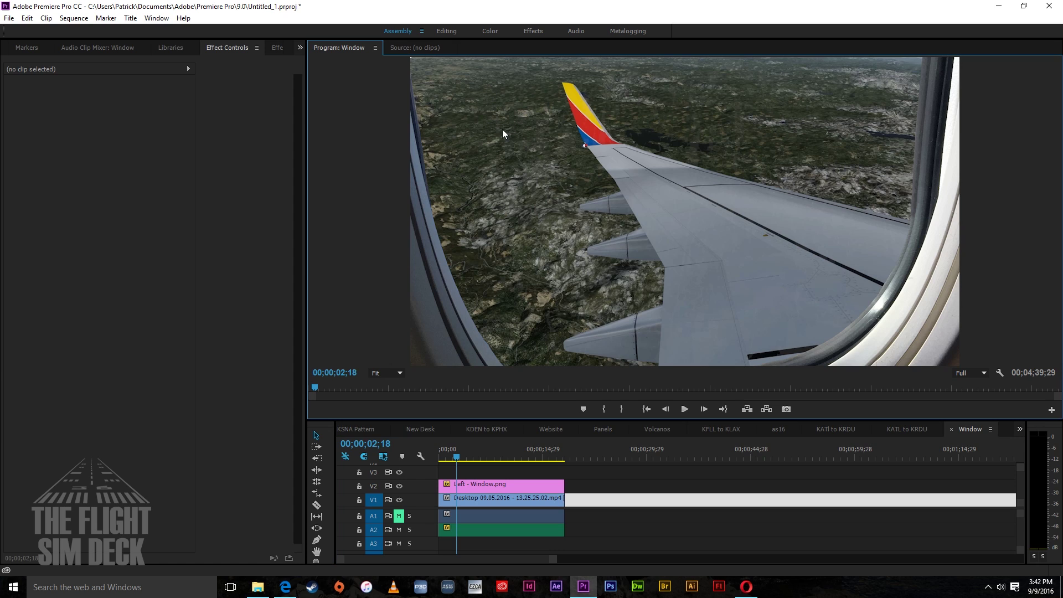
left_click(535, 484)
left_click(618, 184)
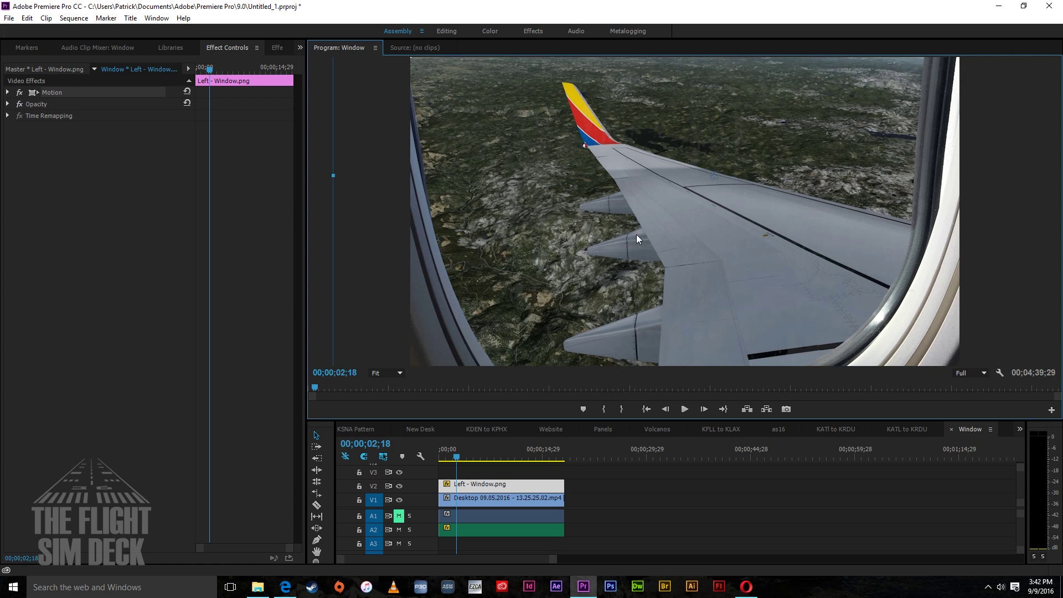
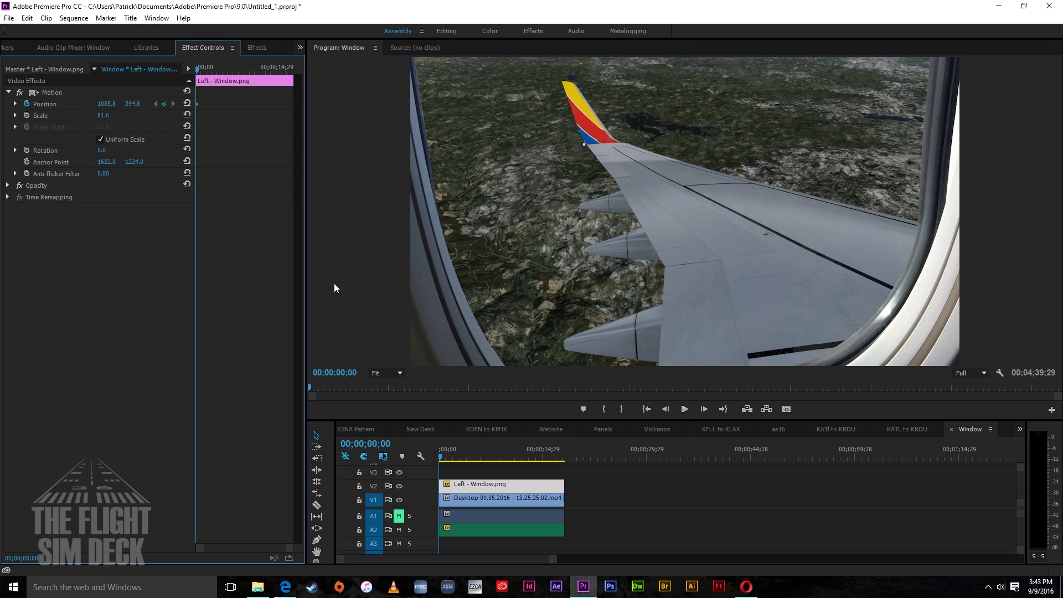
Add a position keyframe to the window overlay at 00;00;02;02 by shifting it slightly right and down.
left_click(441, 457)
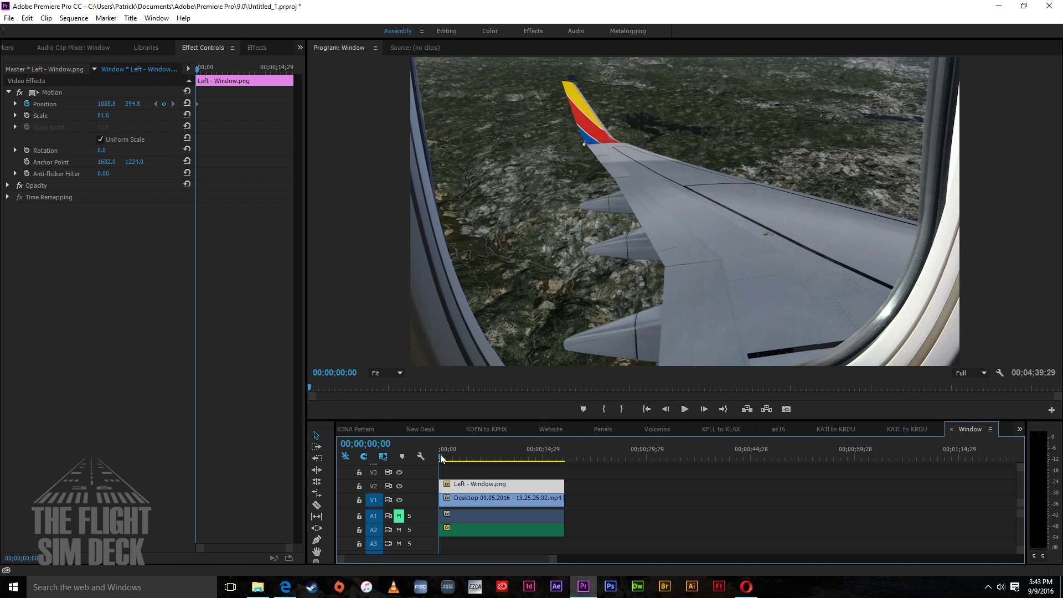
left_click_drag(441, 457, 455, 463)
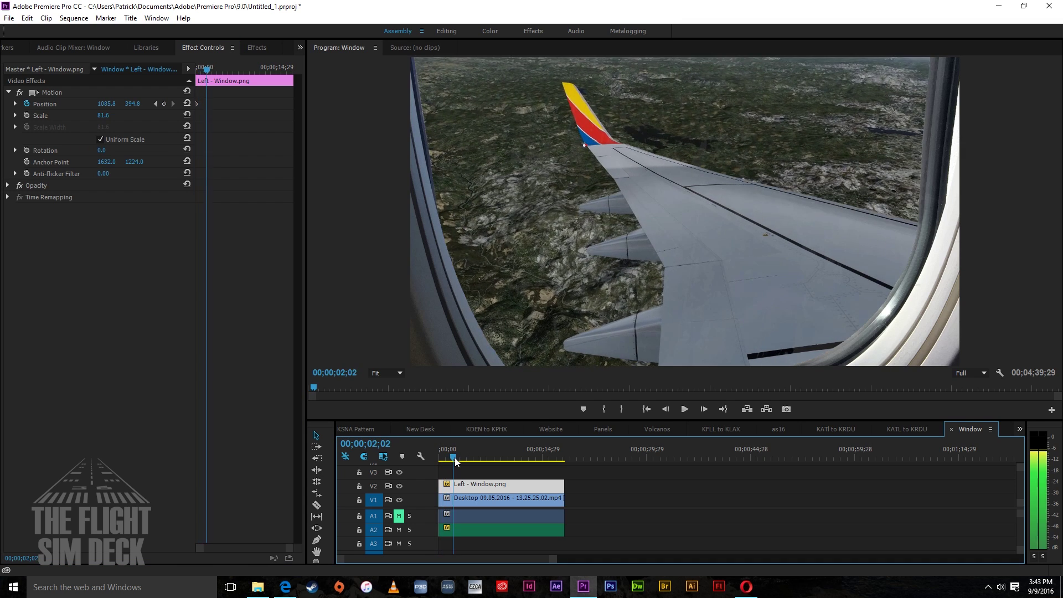
left_click(436, 308)
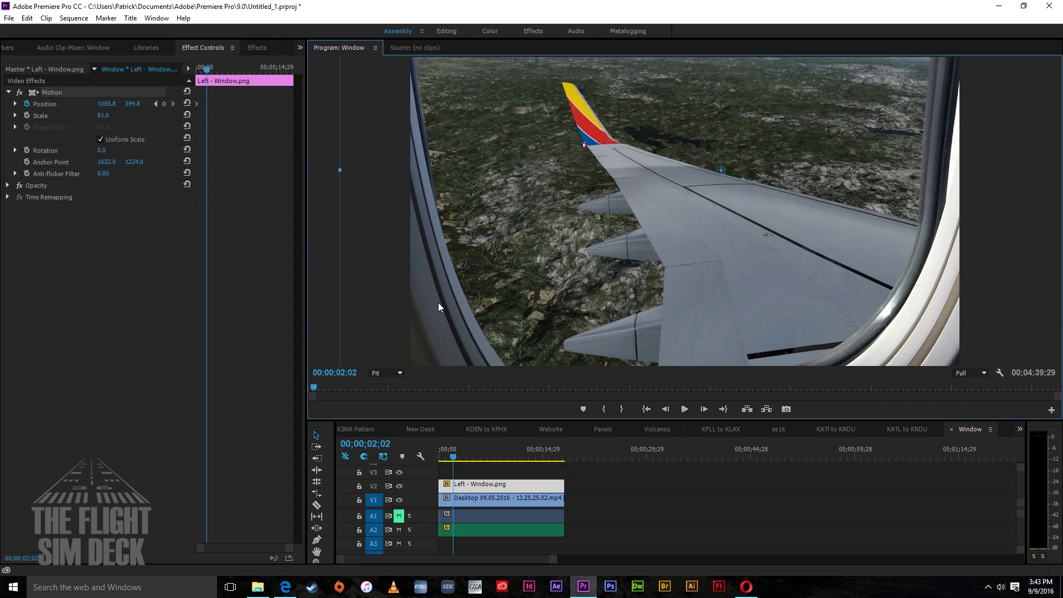
left_click_drag(437, 302, 453, 306)
Add another position keyframe about two seconds further on, moving the window overlay to about 1149.7, 381.3.
left_click_drag(457, 459, 470, 455)
left_click(452, 333)
left_click_drag(451, 328, 455, 319)
Keyframe the window overlay at about 1116.8, 377.4 at 00;00;07;00, and shift it slightly right and down a little further along the timeline.
left_click_drag(472, 459, 487, 457)
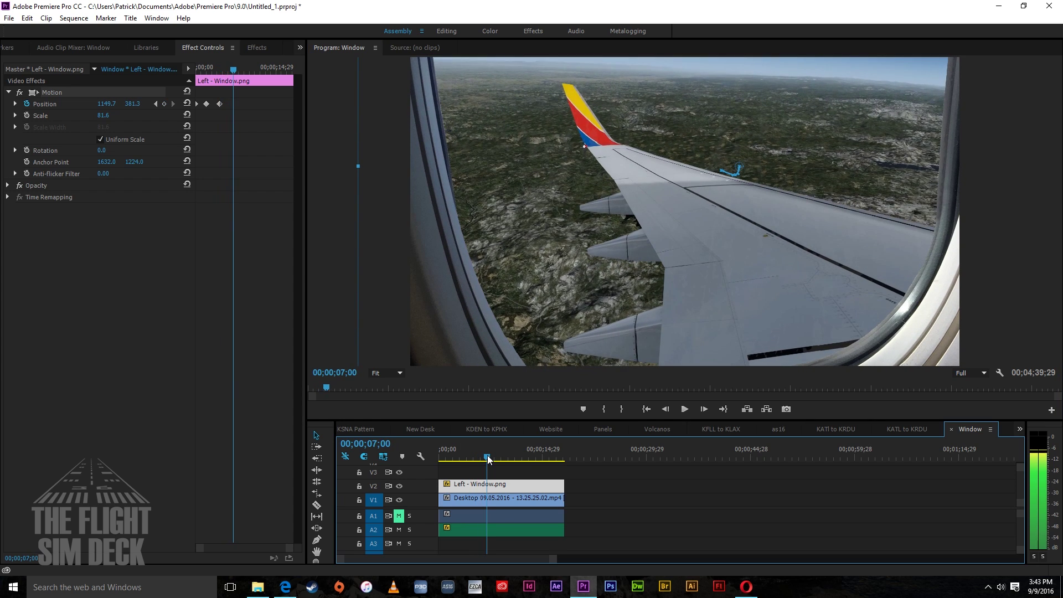
left_click_drag(448, 300, 439, 301)
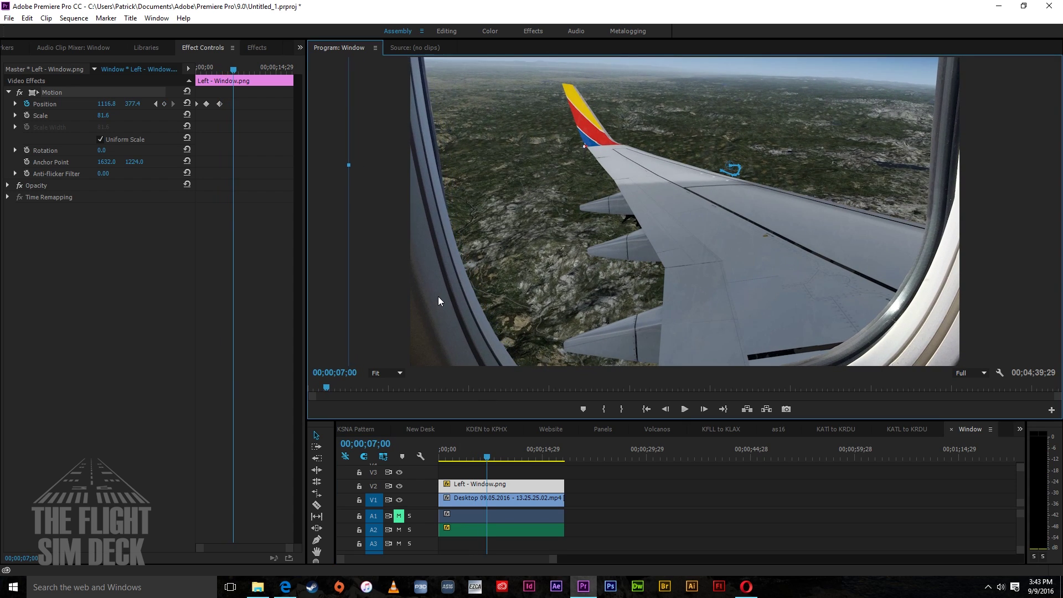
left_click_drag(487, 456, 497, 455)
left_click_drag(454, 312, 457, 314)
Keyframe the window overlay's position at 1099.4, 375.5 at 00;00;11;02 and at 1140.0, 404.5 at 00;00;12;25.
left_click_drag(500, 455, 517, 455)
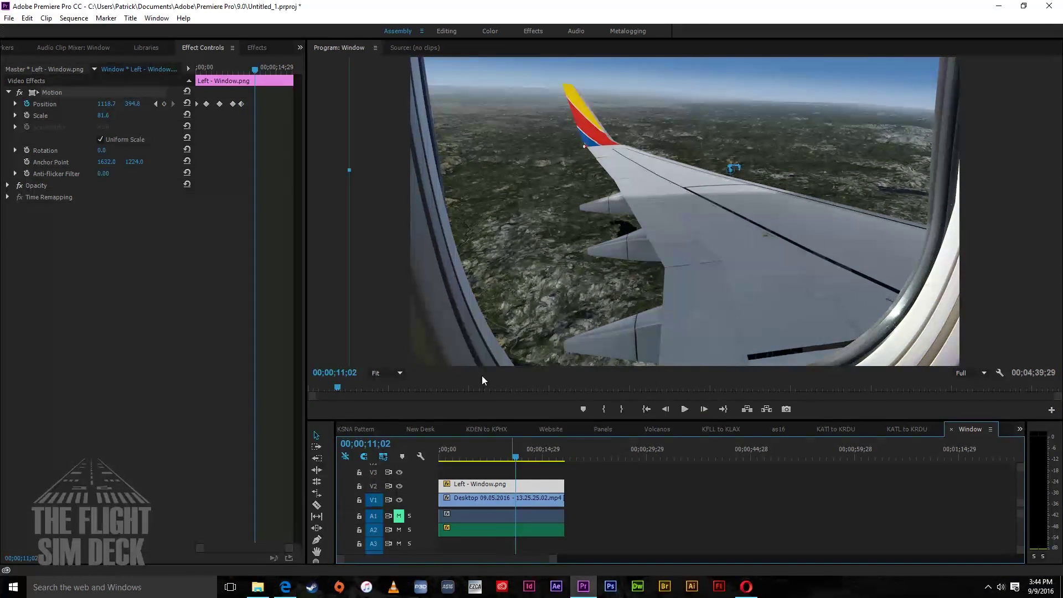
left_click_drag(444, 317, 441, 315)
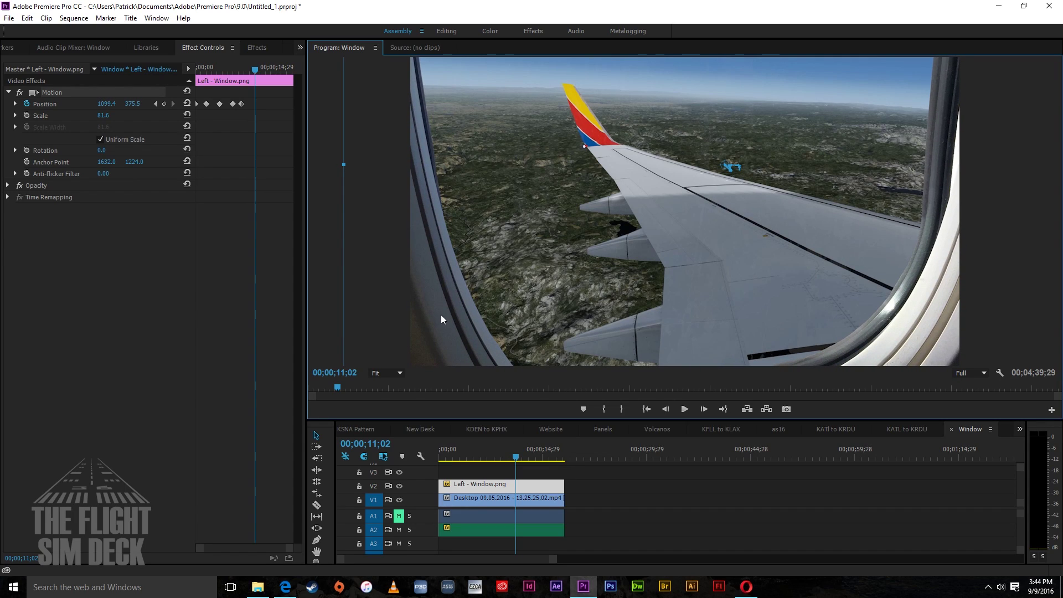
left_click_drag(519, 458, 529, 459)
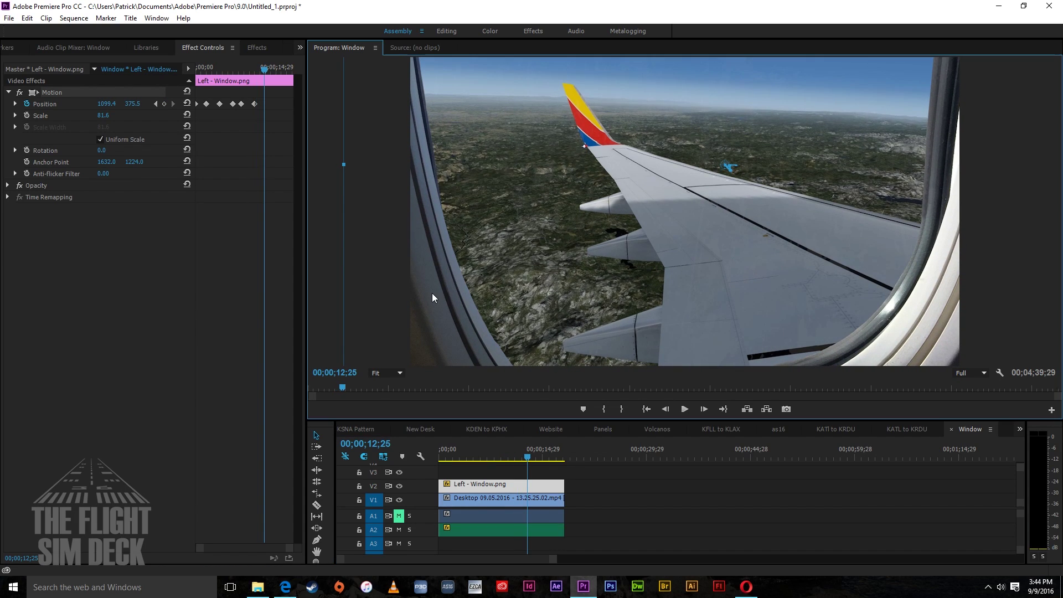
left_click_drag(437, 291, 453, 304)
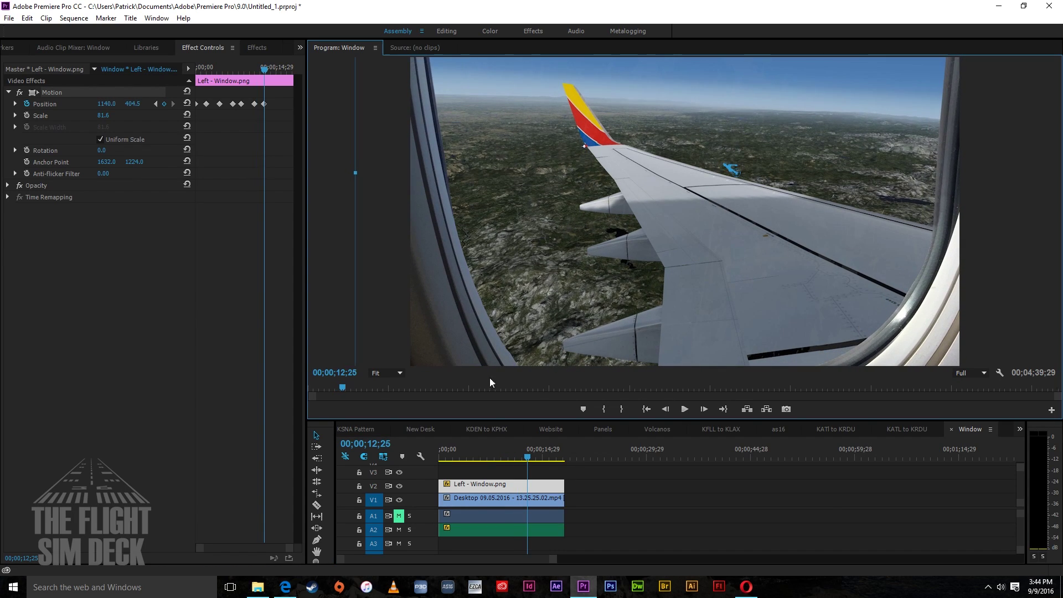
Keyframe the window overlay's position at about 1128.4, 406.5 at 00;00;14;22 and about 1124.5, 427.7 at 00;00;16;03.
left_click_drag(528, 458, 542, 458)
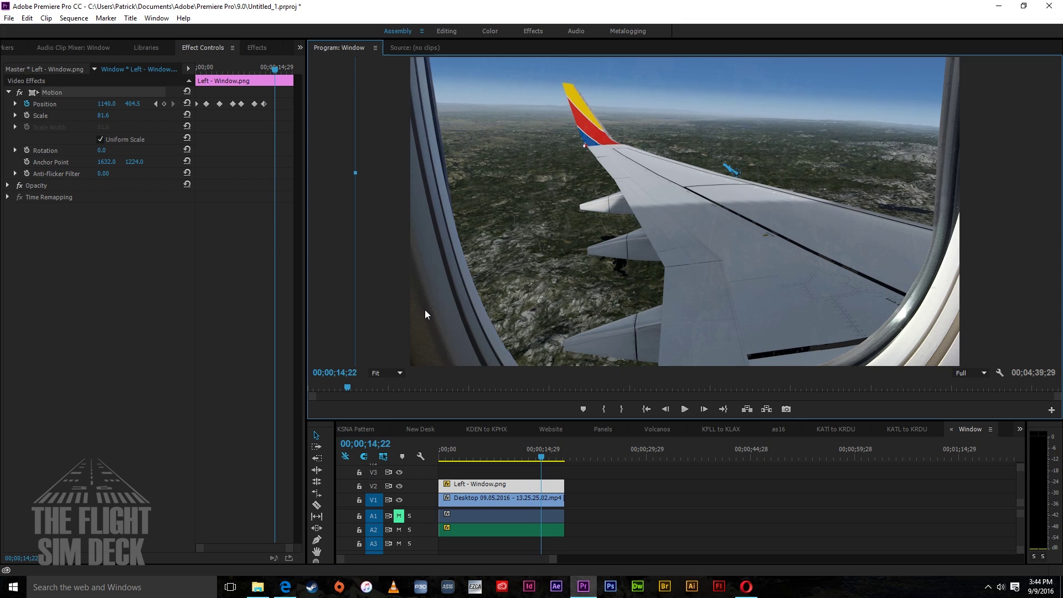
left_click_drag(433, 314, 433, 314)
left_click_drag(541, 458, 550, 458)
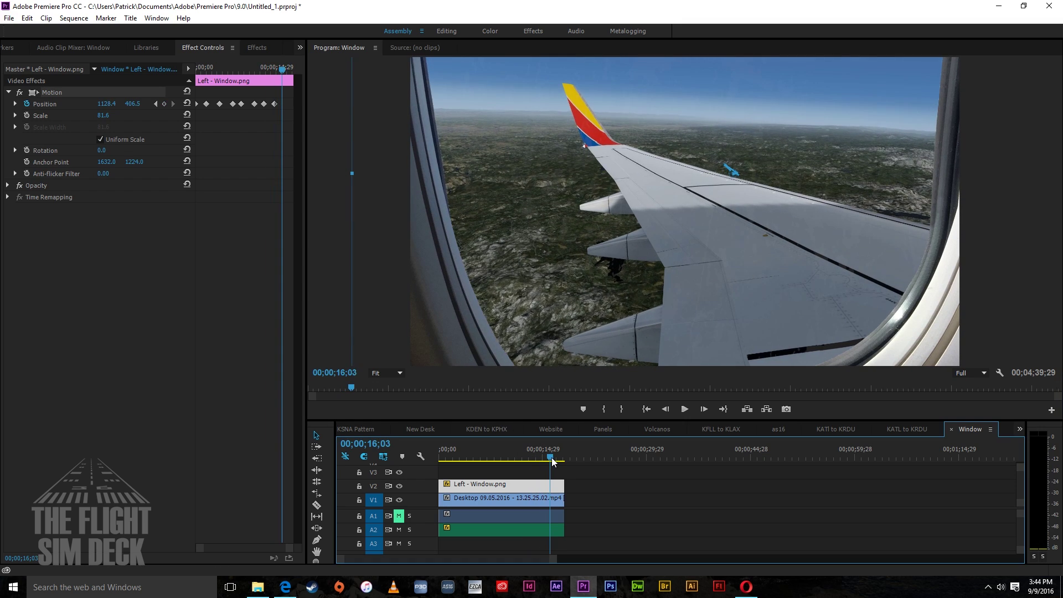
left_click_drag(425, 282, 423, 289)
Add a final position keyframe for the window overlay at 00;00;18;05, moving it to about 1097.4, 429.7.
left_click_drag(551, 458, 565, 458)
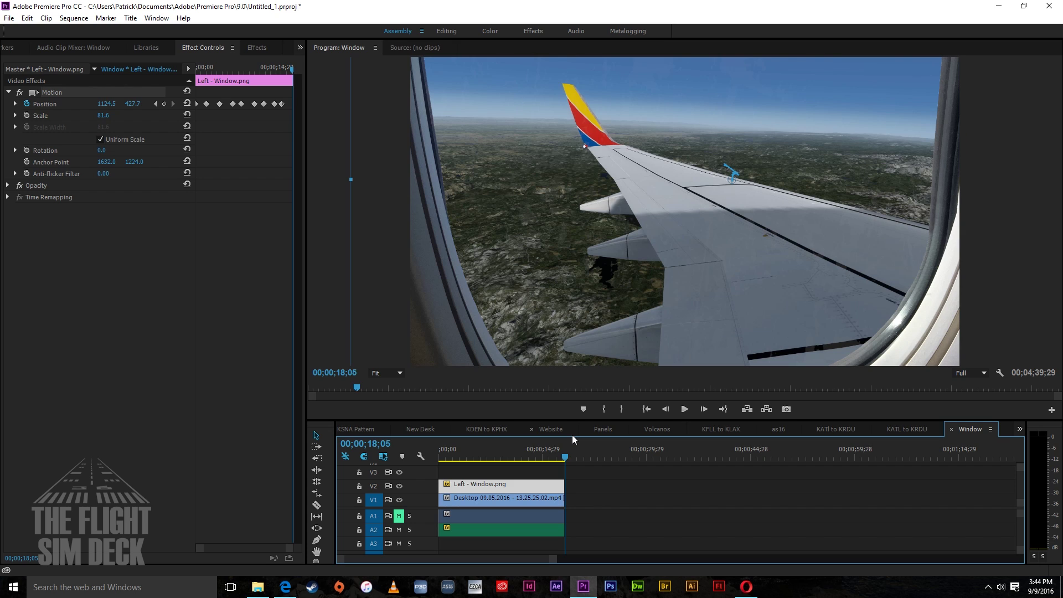
left_click(746, 289)
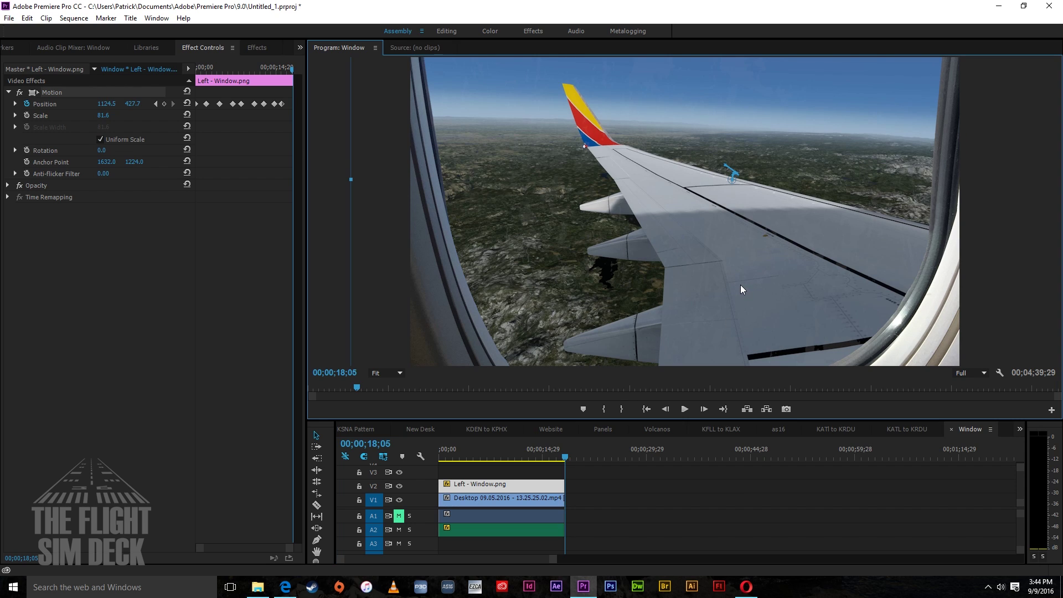
left_click_drag(907, 330, 898, 332)
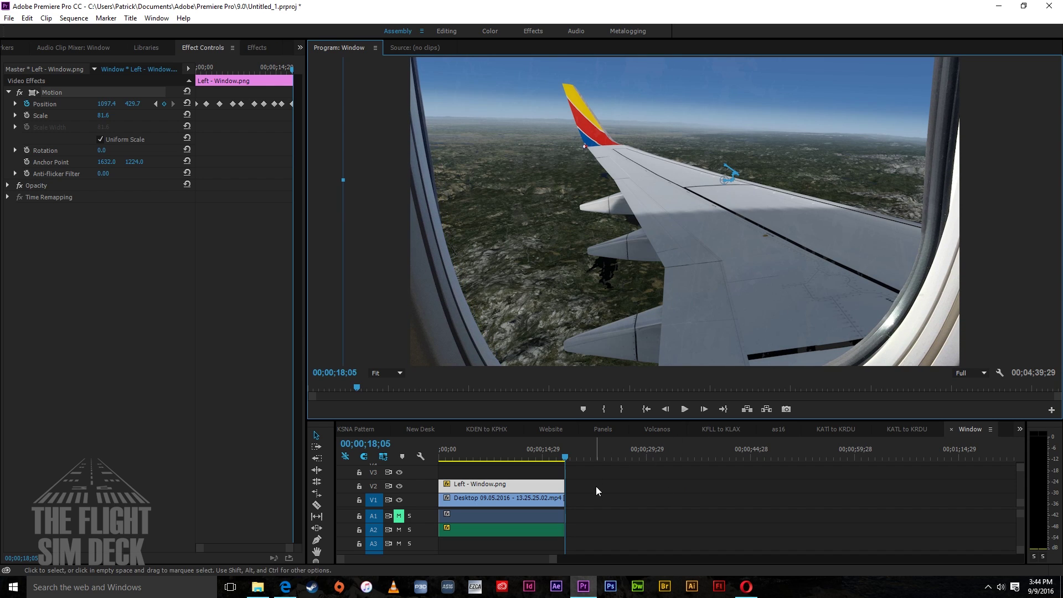
Play the sequence from the beginning to review the window overlay's movement.
left_click_drag(565, 450, 372, 456)
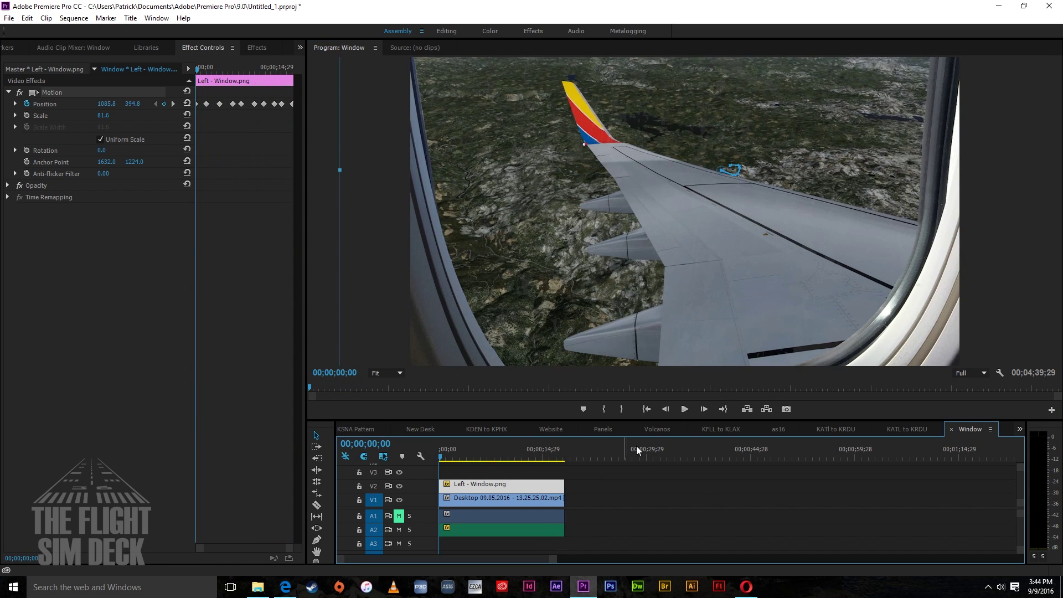
left_click(685, 413)
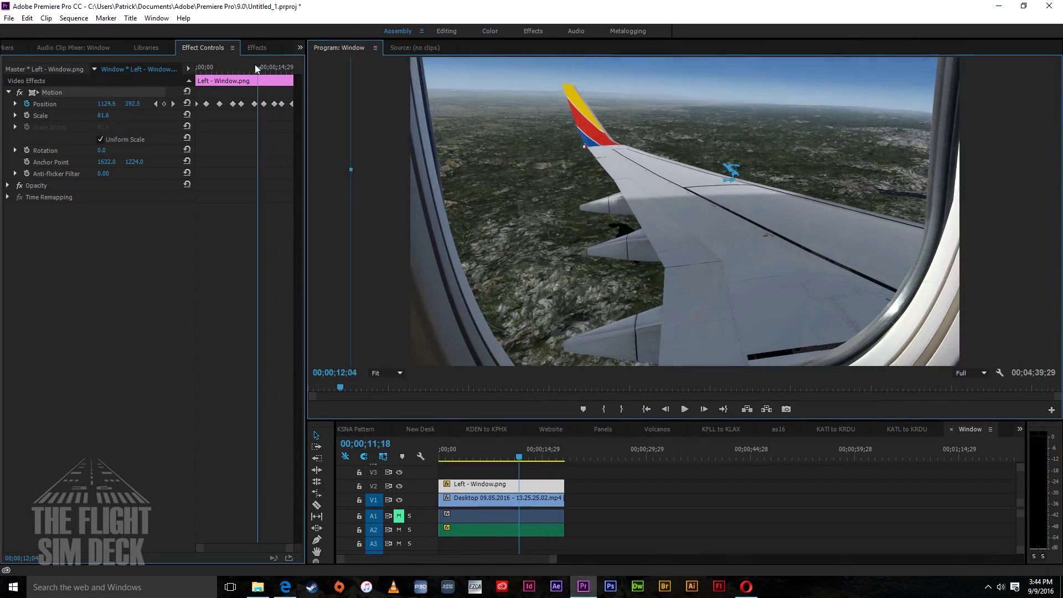
Shift the overlay's position keyframe near 00;00;07;00 slightly earlier and scrub through the clip to check the motion.
left_click(241, 67)
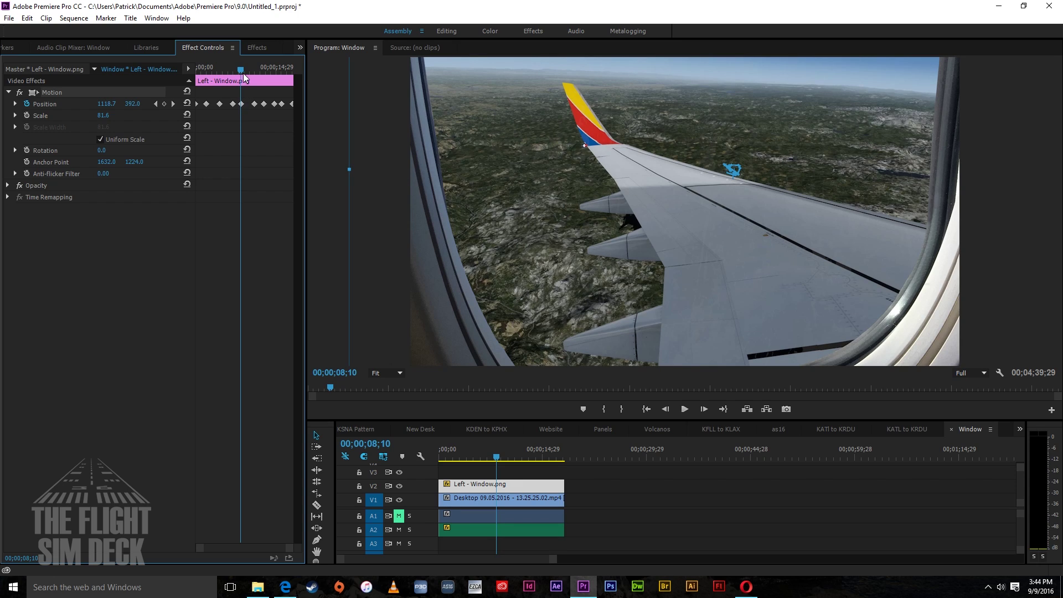
left_click_drag(233, 105, 232, 108)
left_click_drag(241, 69, 268, 82)
key("Home")
left_click_drag(197, 76, 252, 85)
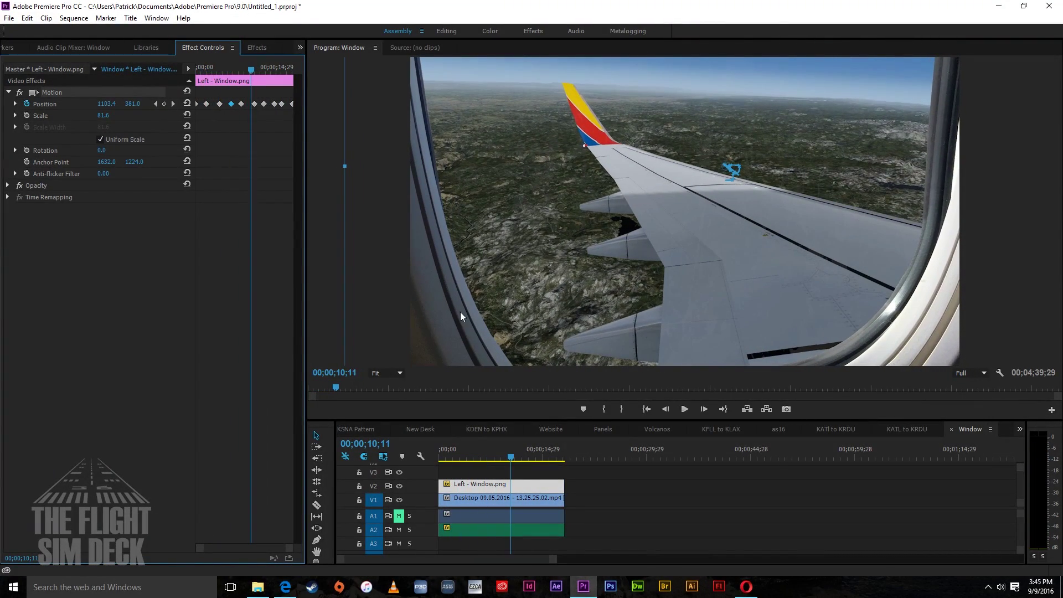
Play the adjusted animation from the start, return the playhead to 00;00;18;02 at the clips' end, and clear the clip selection.
left_click_drag(527, 459, 441, 460)
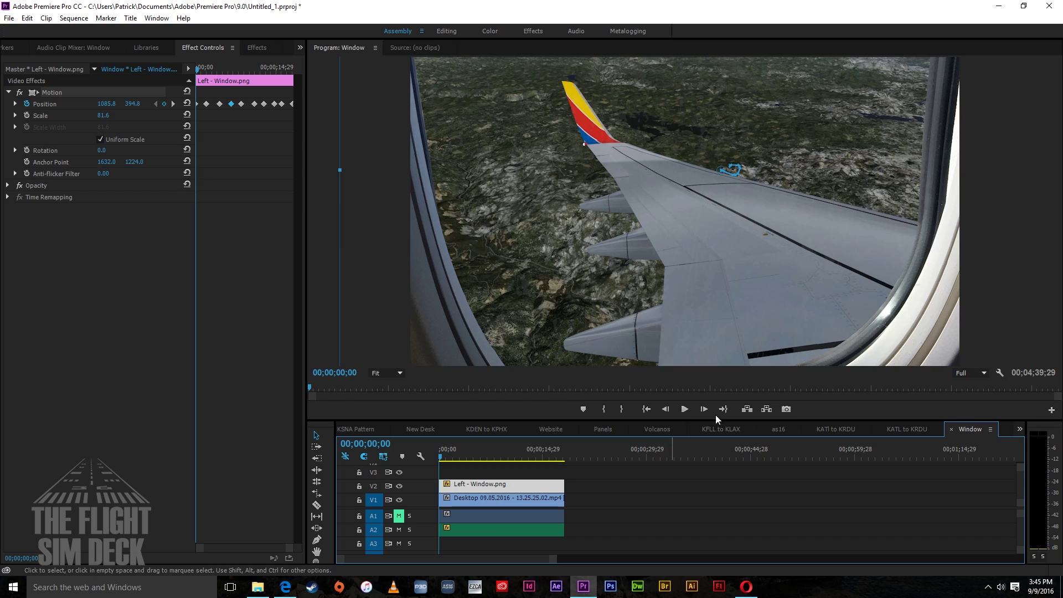
left_click(692, 408)
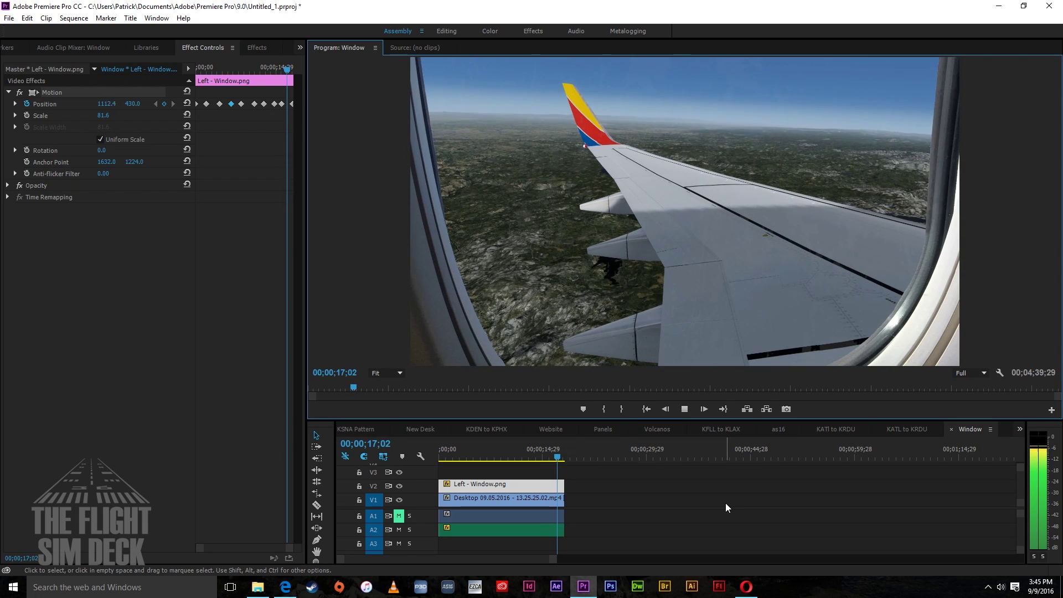
left_click(685, 409)
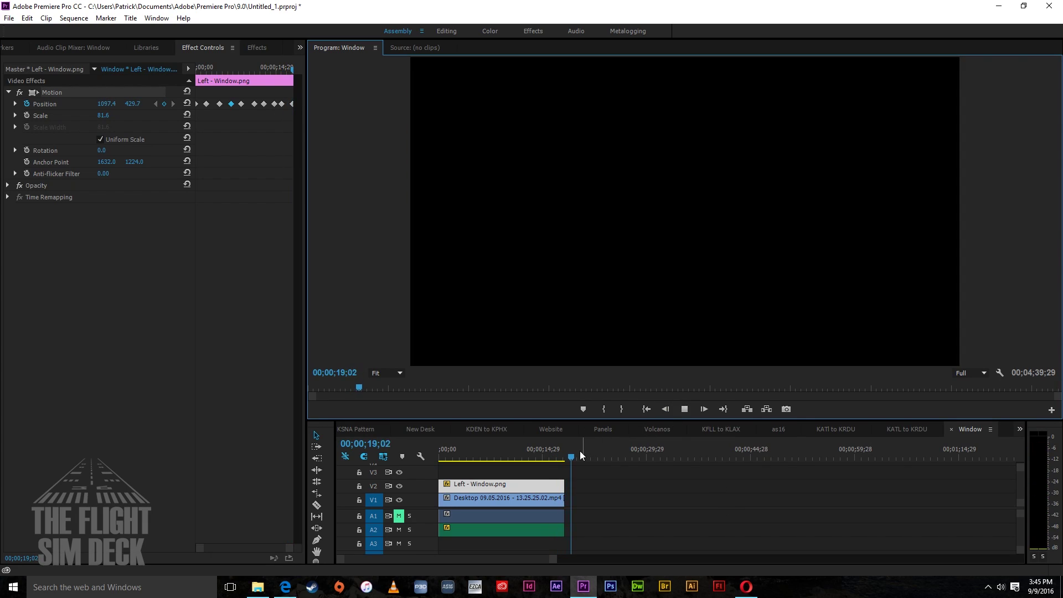
mouse_move(553, 457)
left_mouse_down()
mouse_move(396, 463)
mouse_move(429, 455)
mouse_move(566, 469)
left_mouse_up()
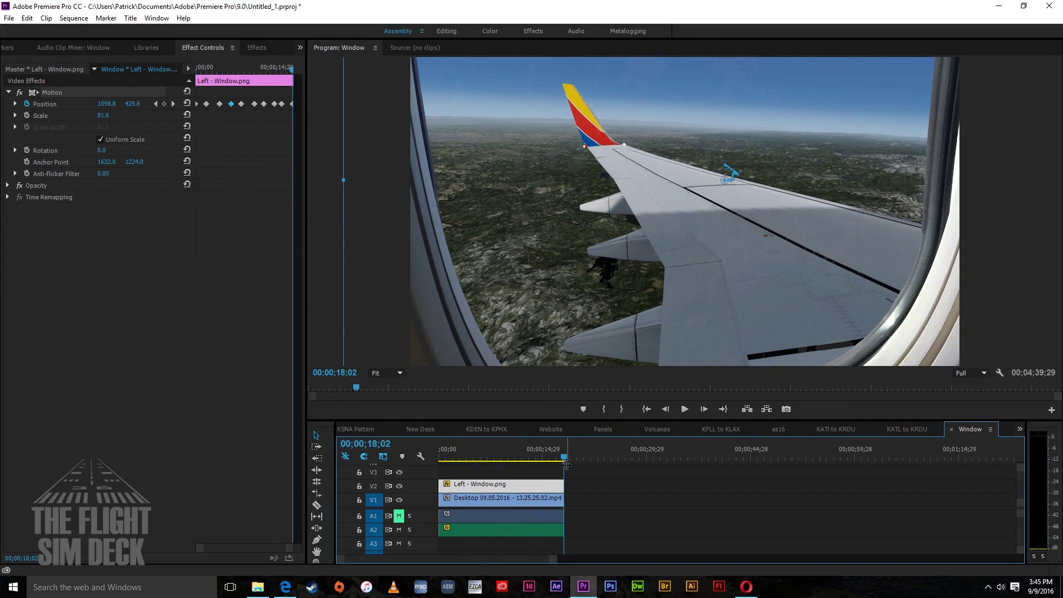
left_click(587, 517)
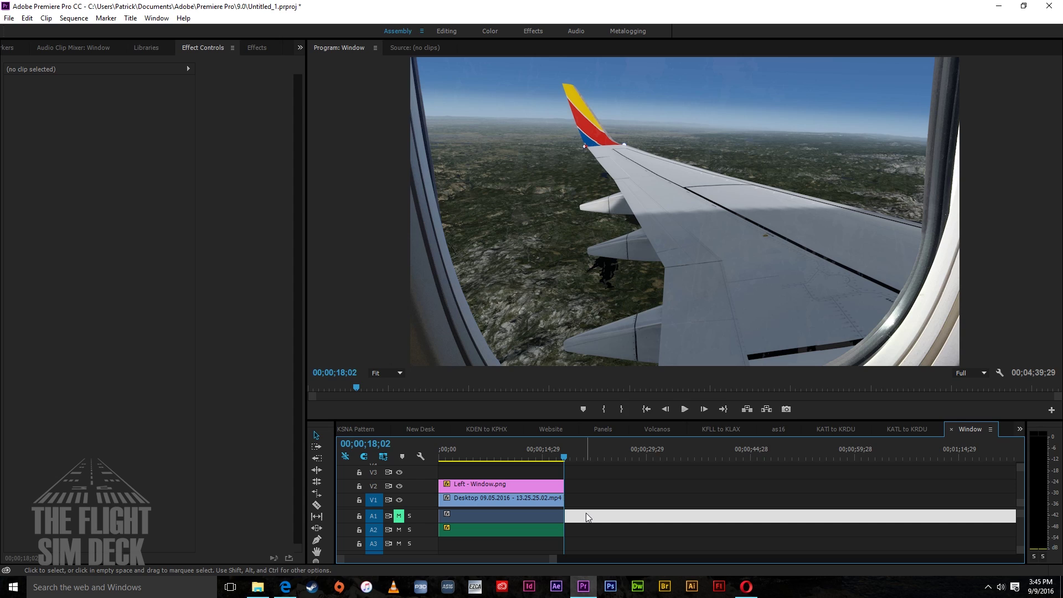